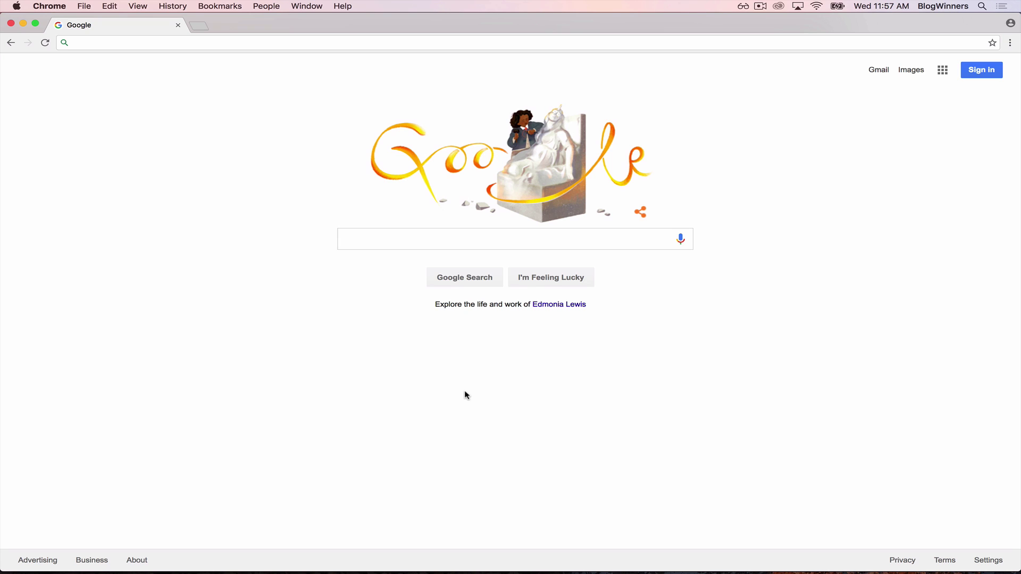
Step: Search Google for 'google domains' and open the Google Domains homepage result
left_click(395, 234)
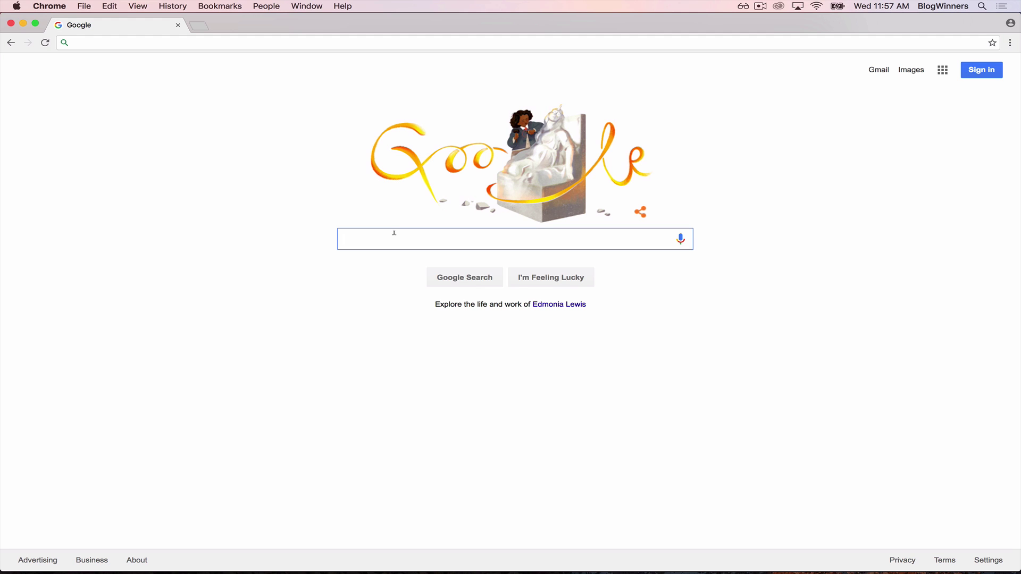
type("google domains")
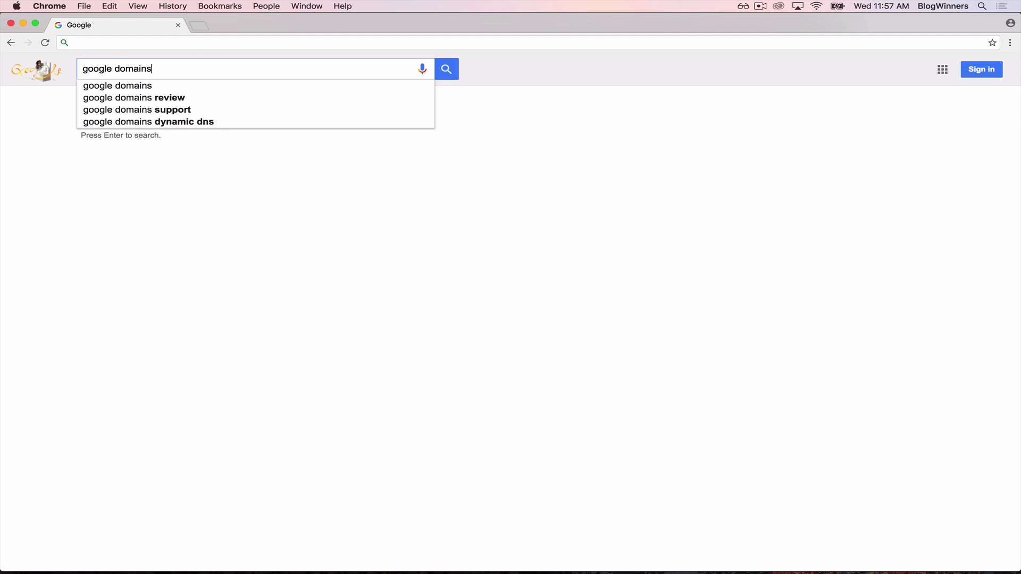
key("Return")
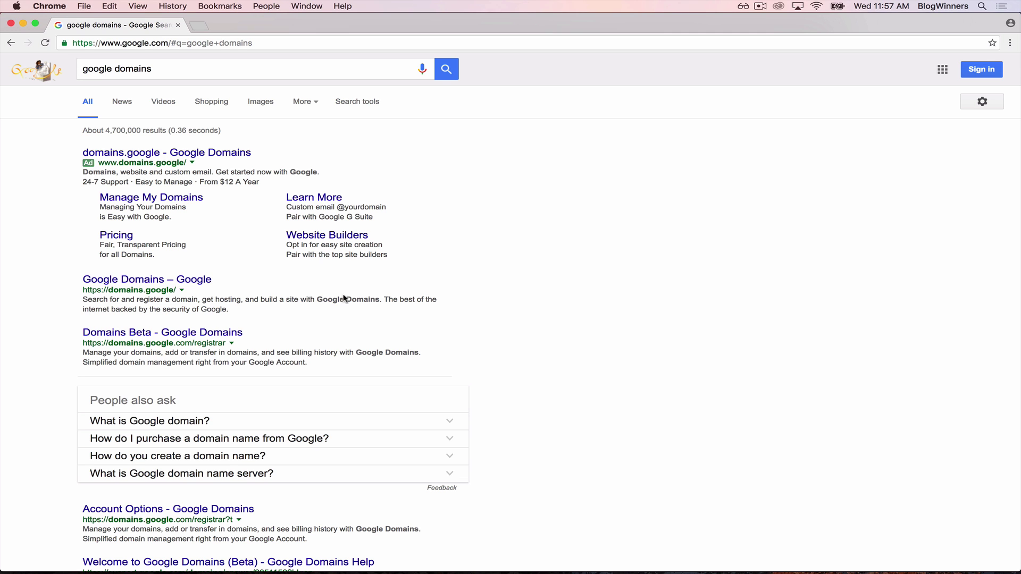
left_click(166, 279)
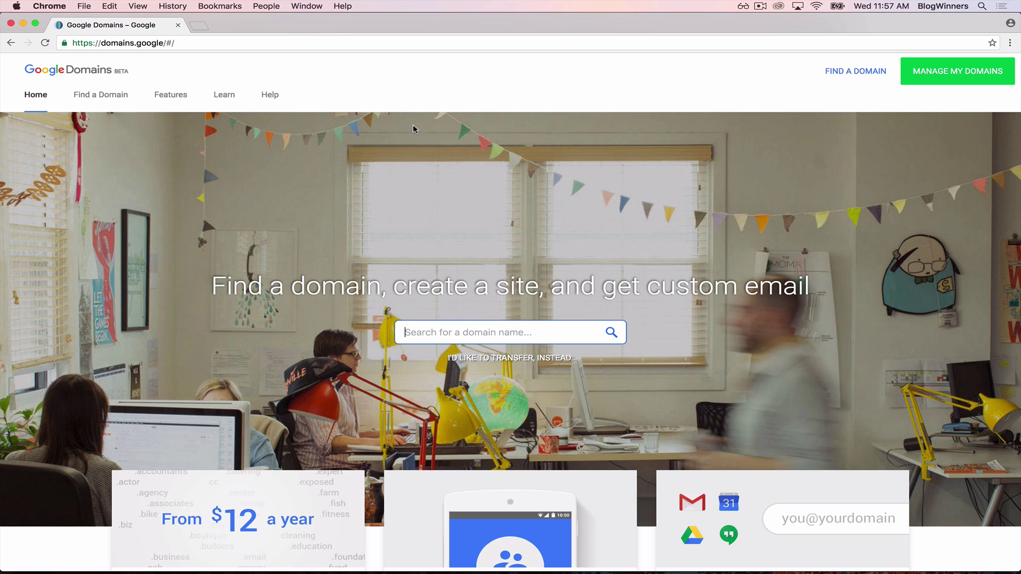
Step: Search Google Domains for blogchampions.com, fixing the misspelled 'blogchamions.com'
type("bl")
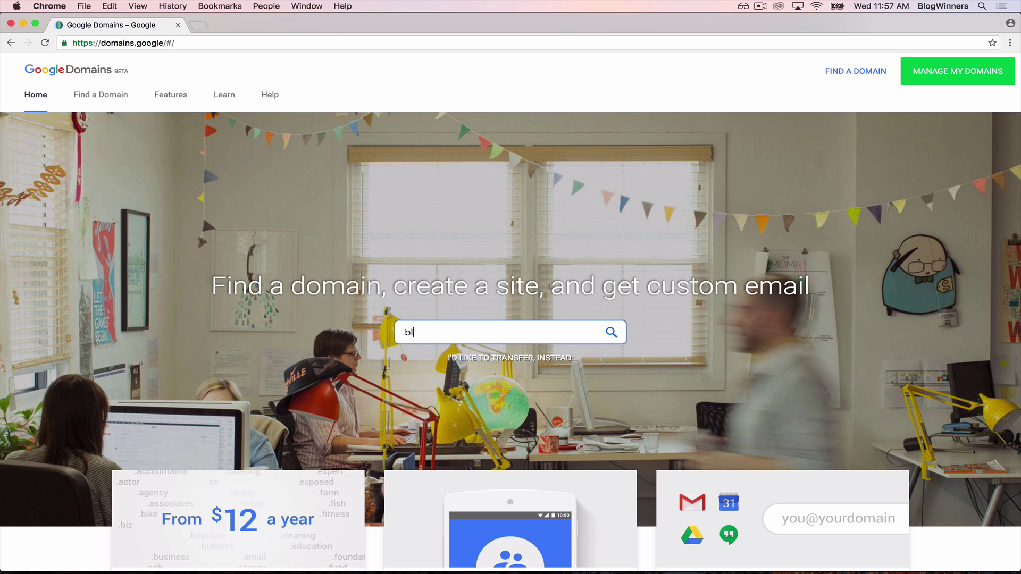
type("ogchamions.com")
key("Return")
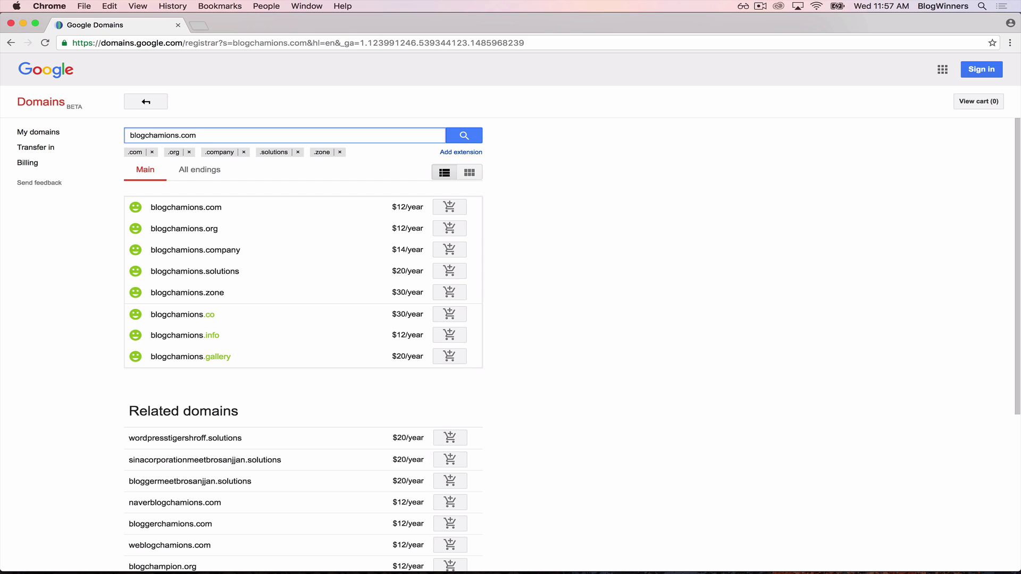
left_click(163, 135)
type("p")
key("Return")
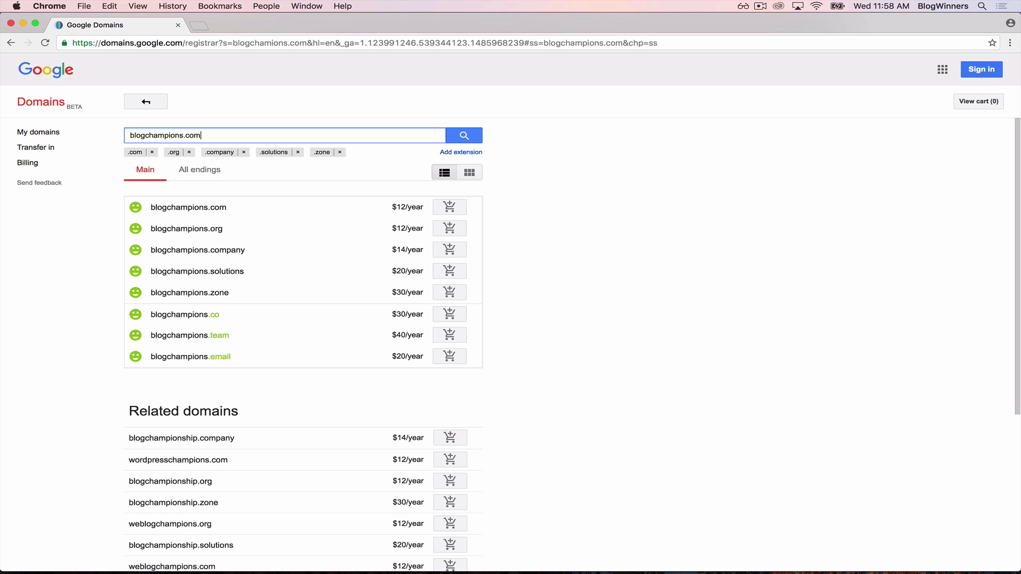
Step: Replace the search with blogchamps.com and check its availability
key("super+a")
type("blog")
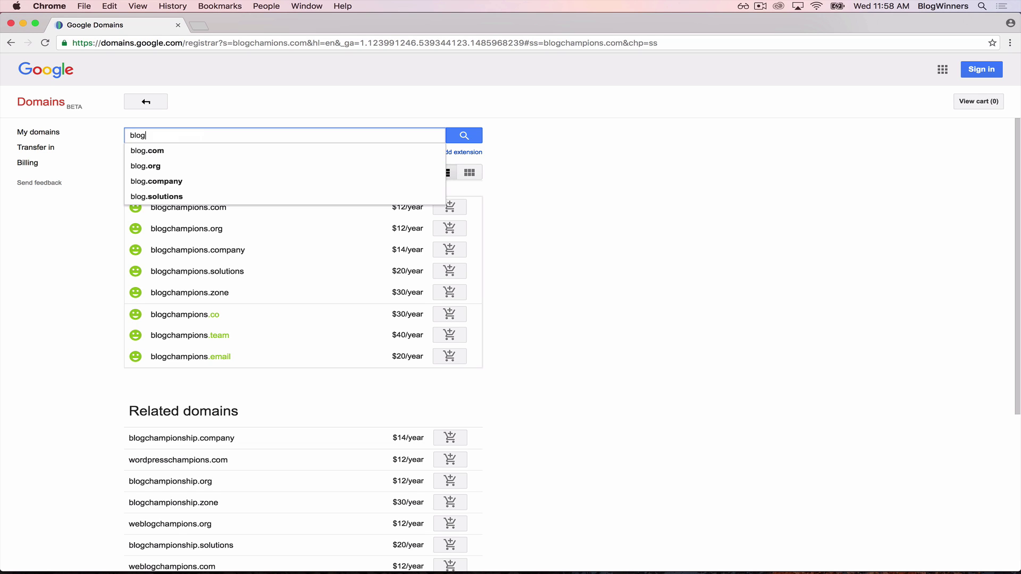
type("champs.com")
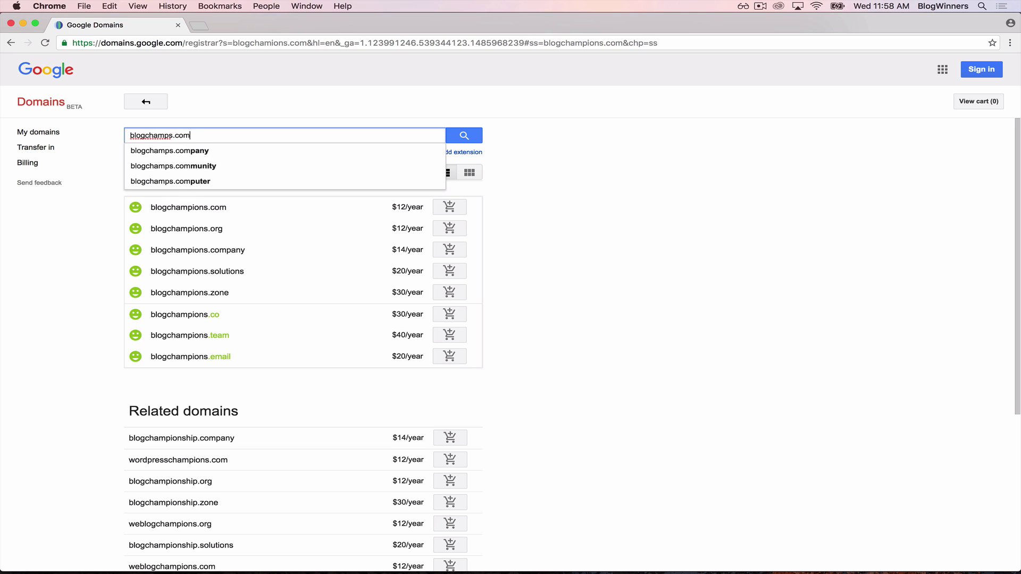
key("Return")
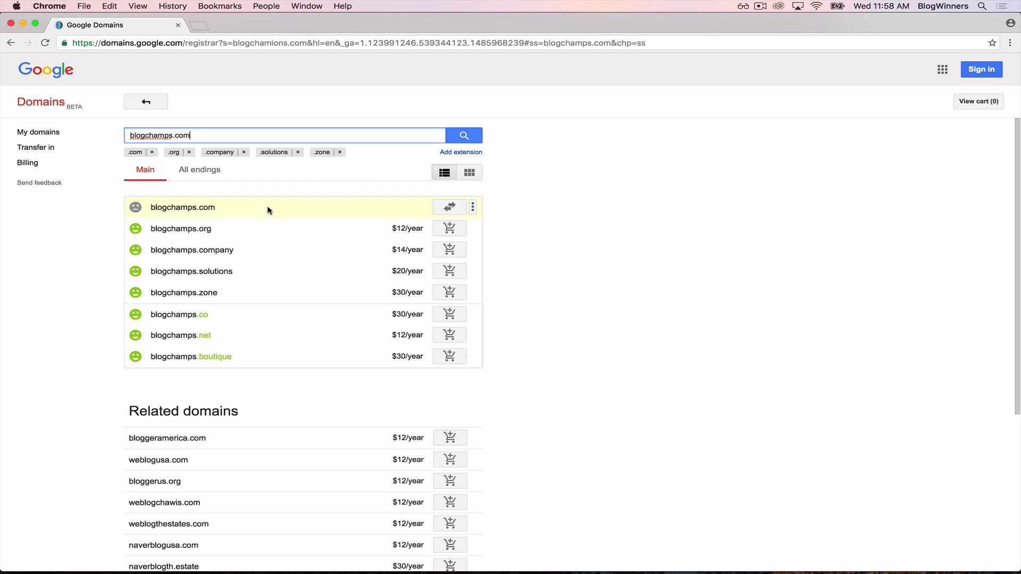
Step: Check the taken blogchamps.com entry and list every blogchamps ending with prices
left_click(200, 206)
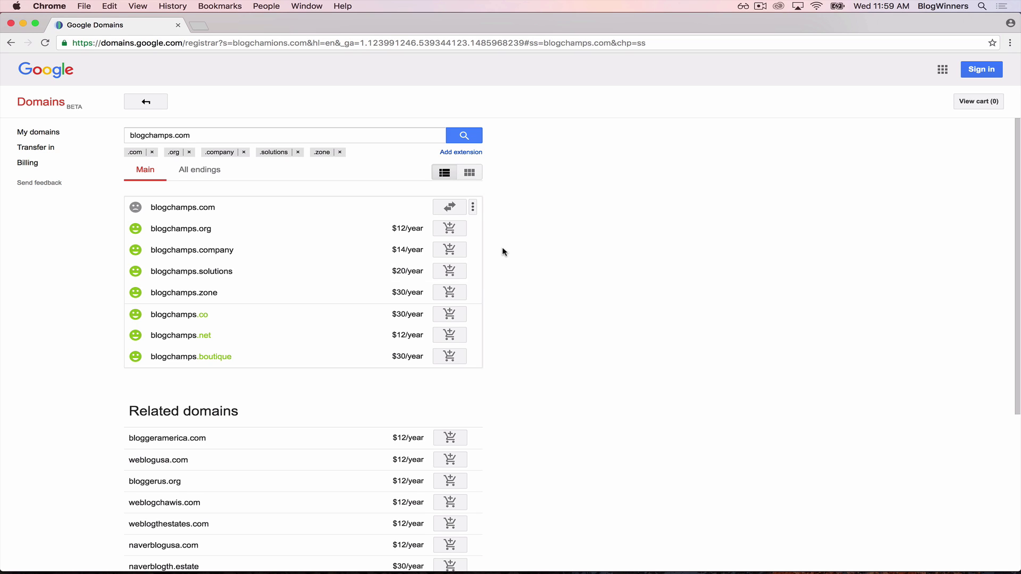
left_click(444, 172)
left_click(211, 175)
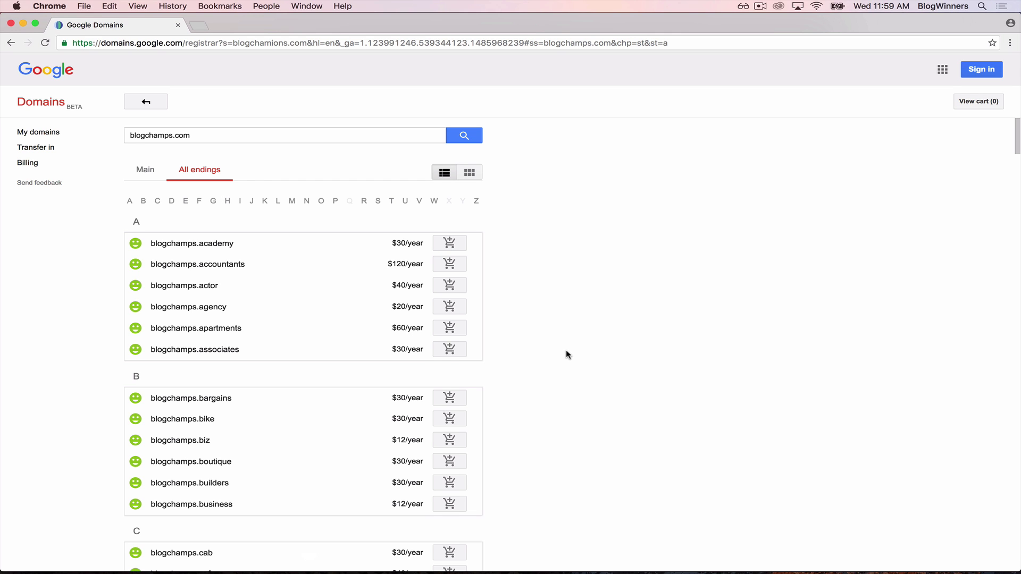
scroll(568, 355, "down", 10)
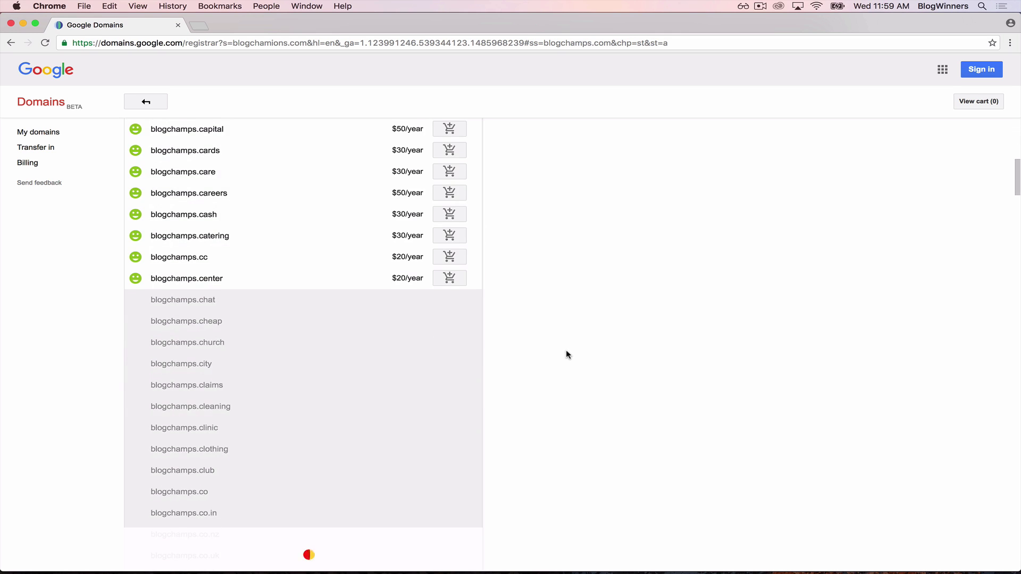
scroll(568, 355, "down", 15)
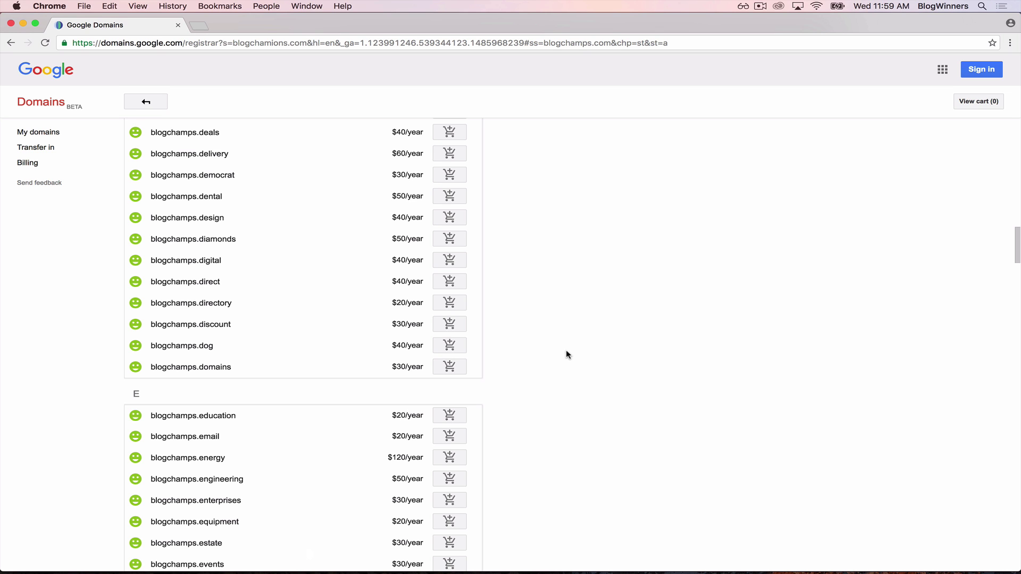
scroll(567, 355, "up", 15)
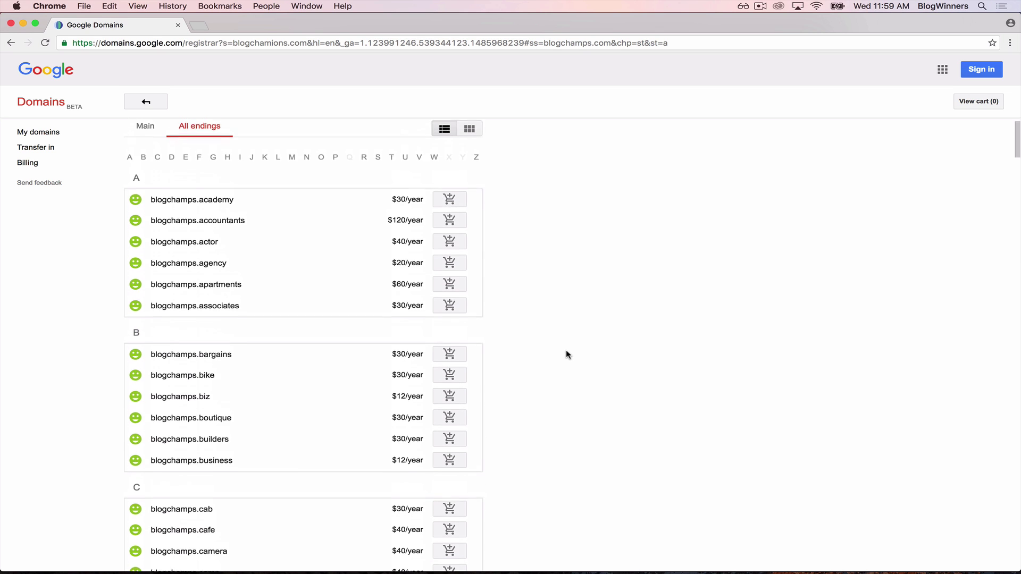
scroll(568, 355, "up", 2)
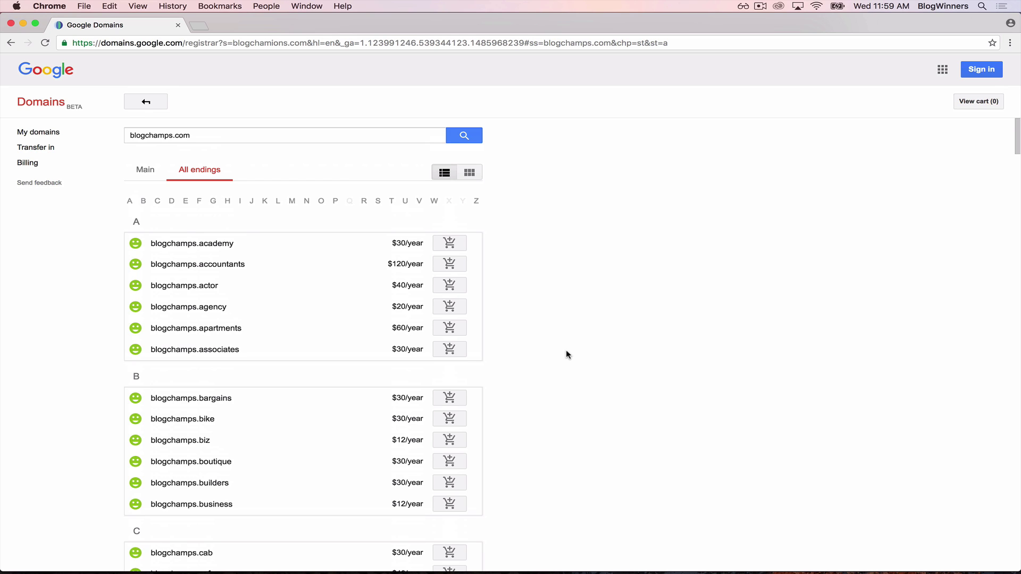
triple_click(200, 133)
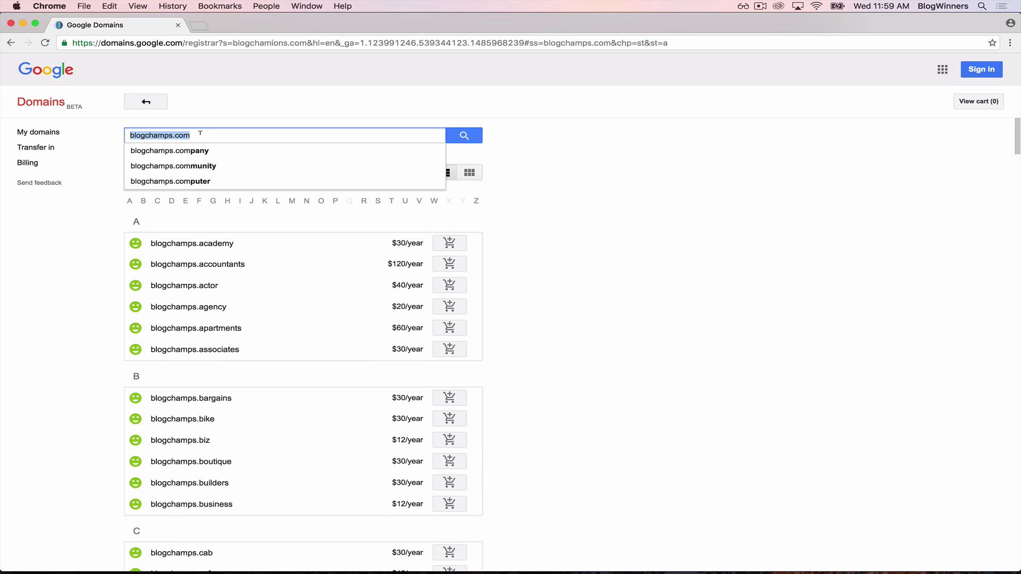
Step: Re-run the search and change the domain to blogchampion.com
key("Return")
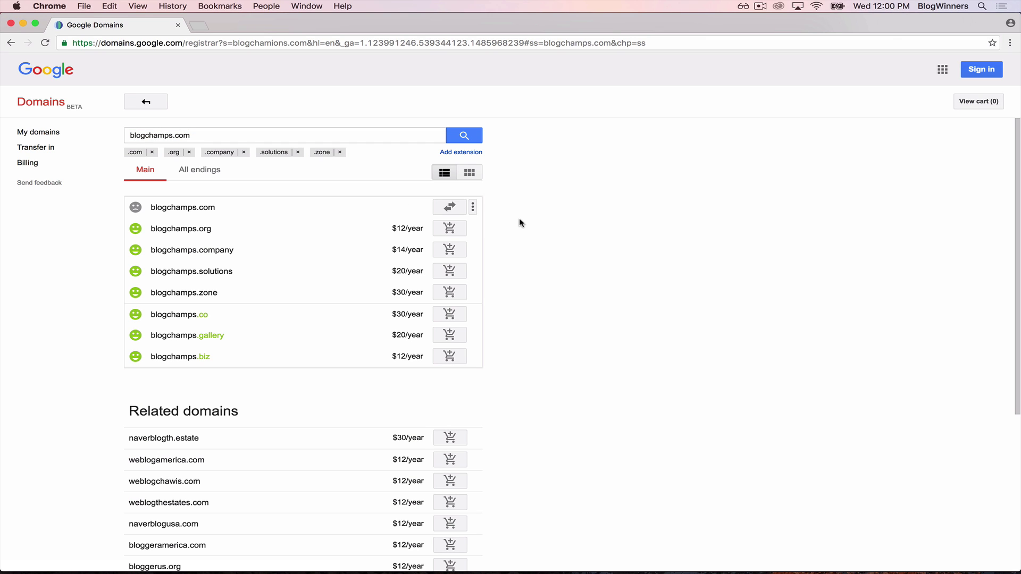
left_click(170, 135)
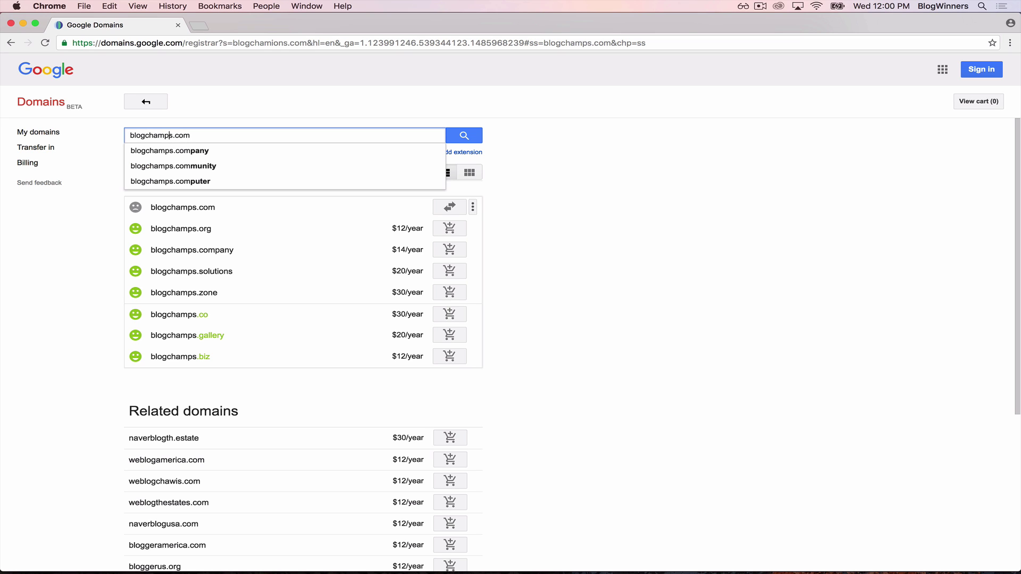
type("ion")
key("Delete")
key("Return")
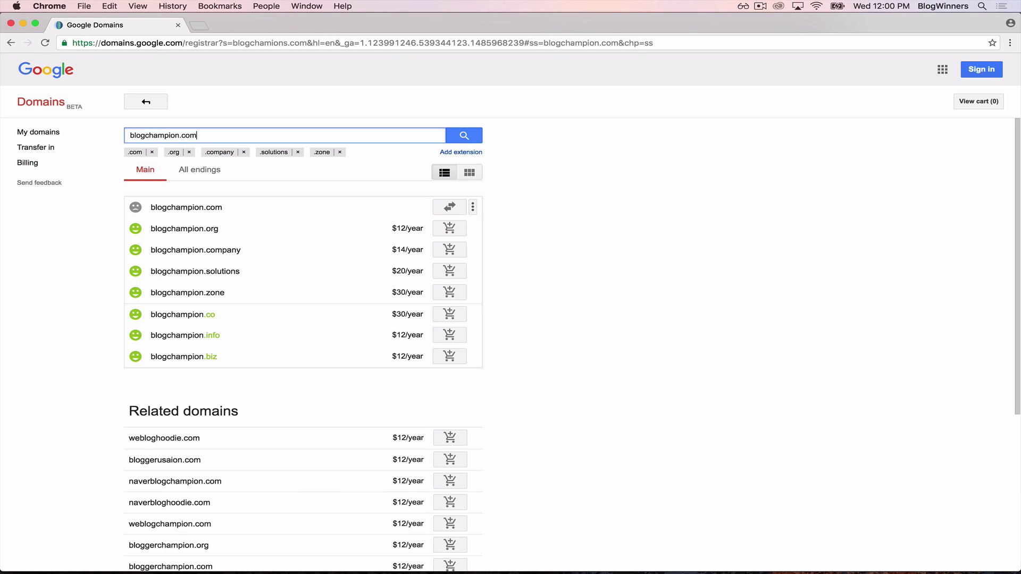
Step: Correct the search to blogchampions.com and add it to the cart at $12/year
left_click(177, 135)
type("s")
key("Return")
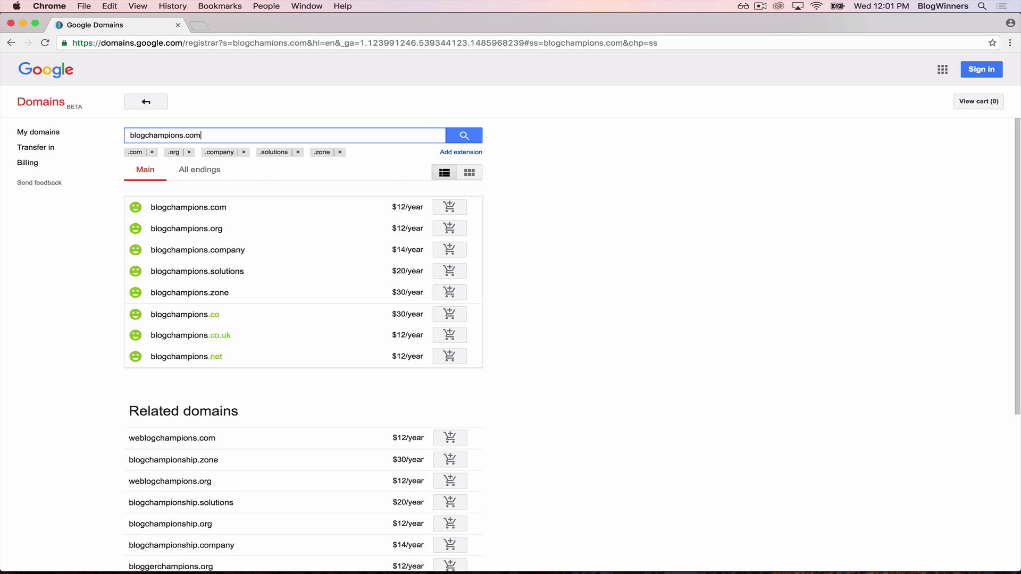
left_click(451, 208)
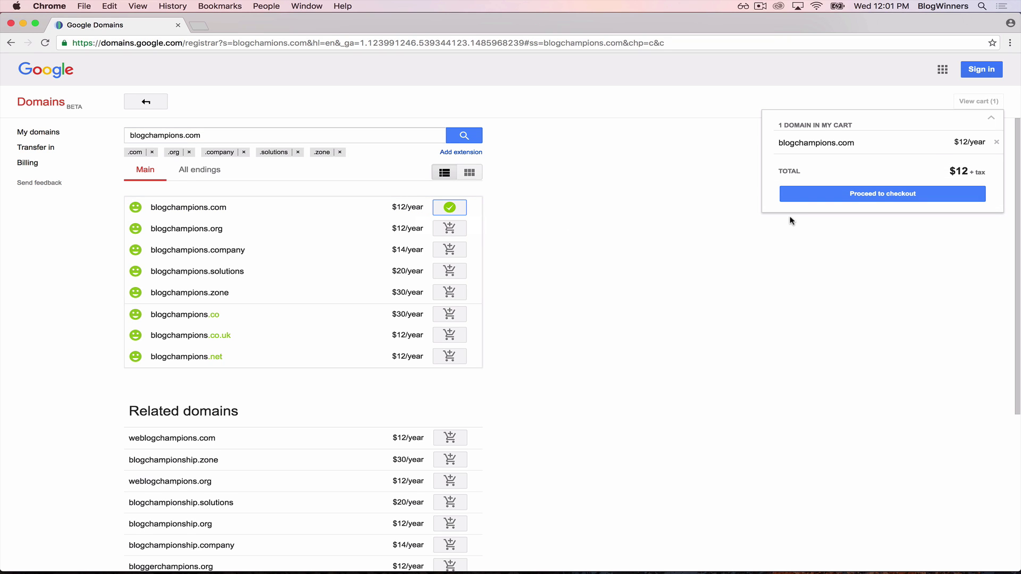
Step: Proceed to checkout and sign in with the Google account email and password
left_click(866, 195)
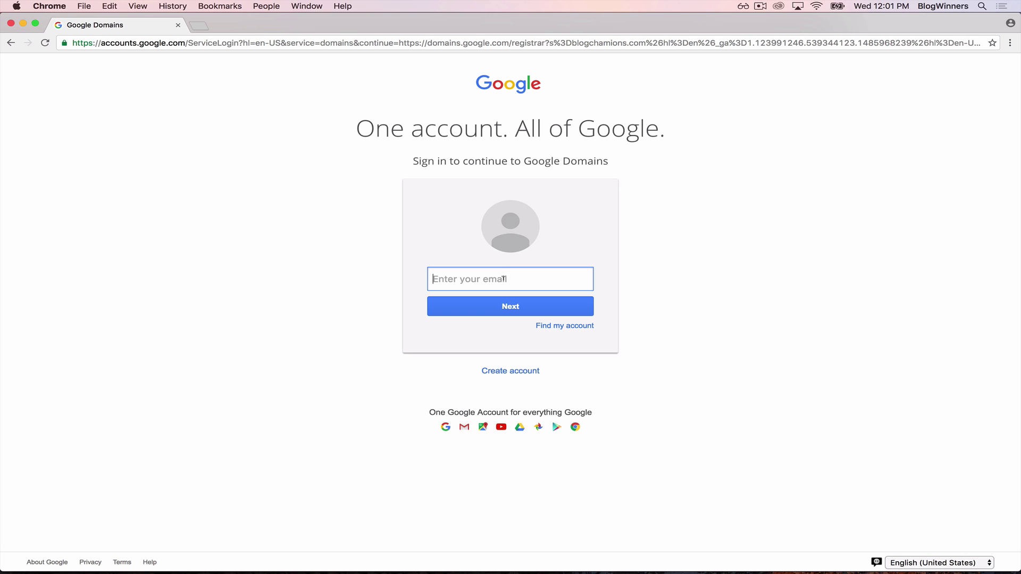
key("Return")
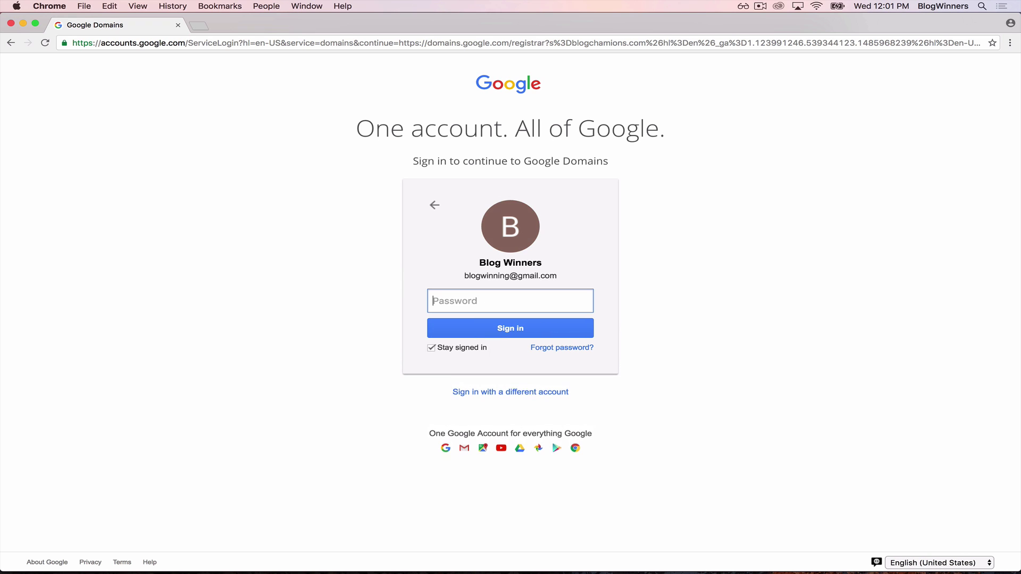
key("super+v")
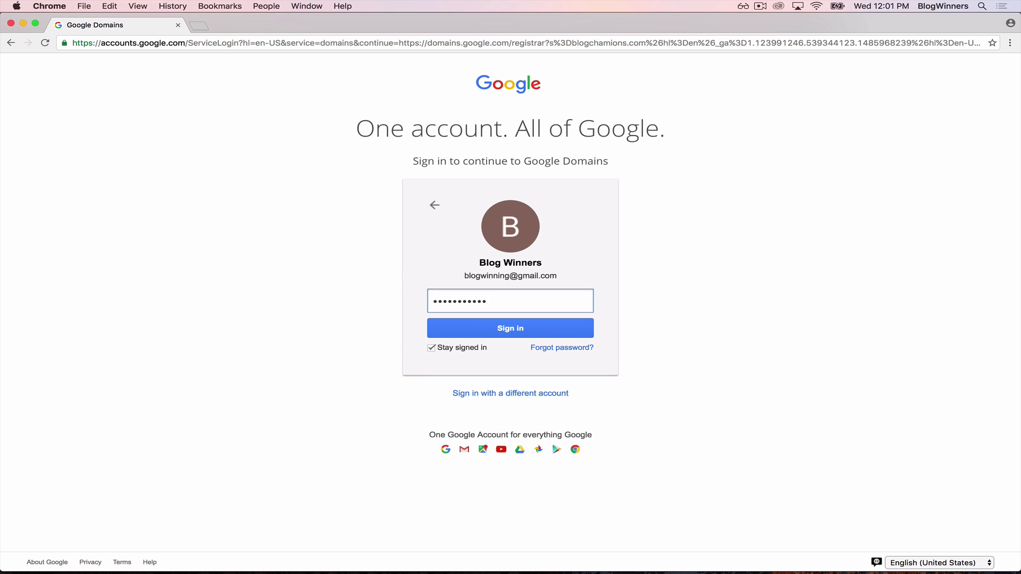
key("Return")
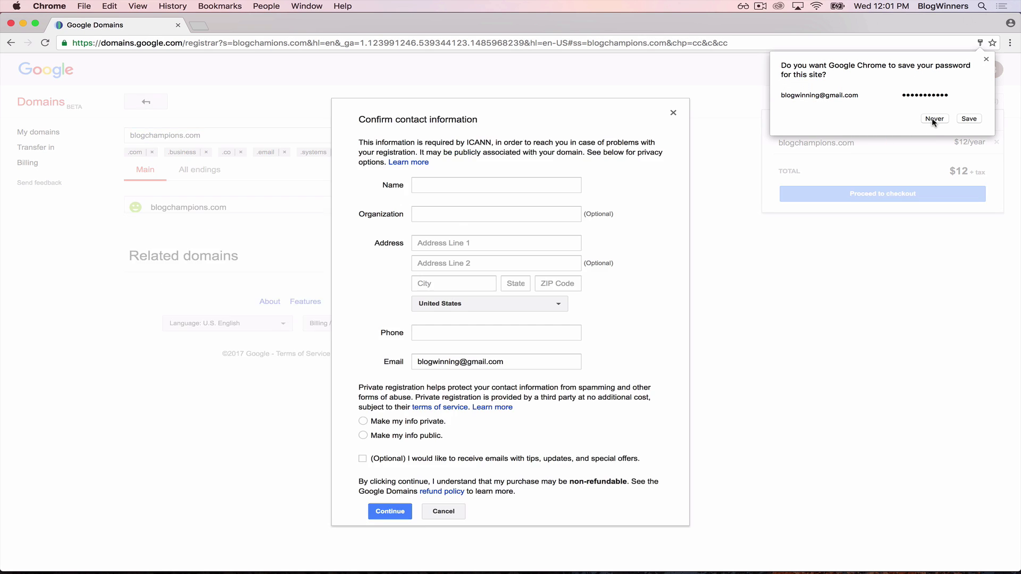
Step: Dismiss the save-password prompt, enter the registrant's name, choose private registration, and continue
left_click(968, 118)
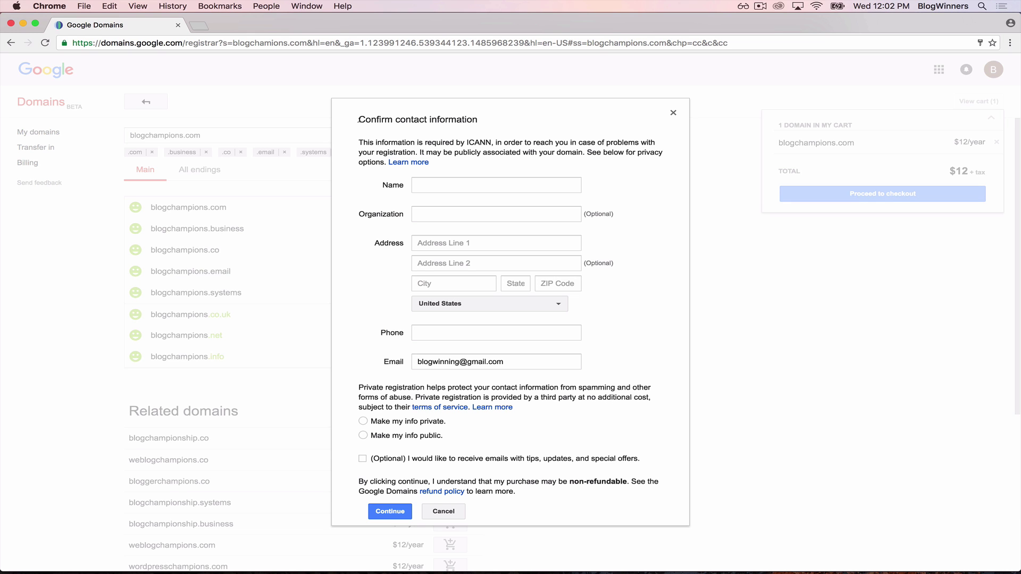
left_click(453, 179)
type("David")
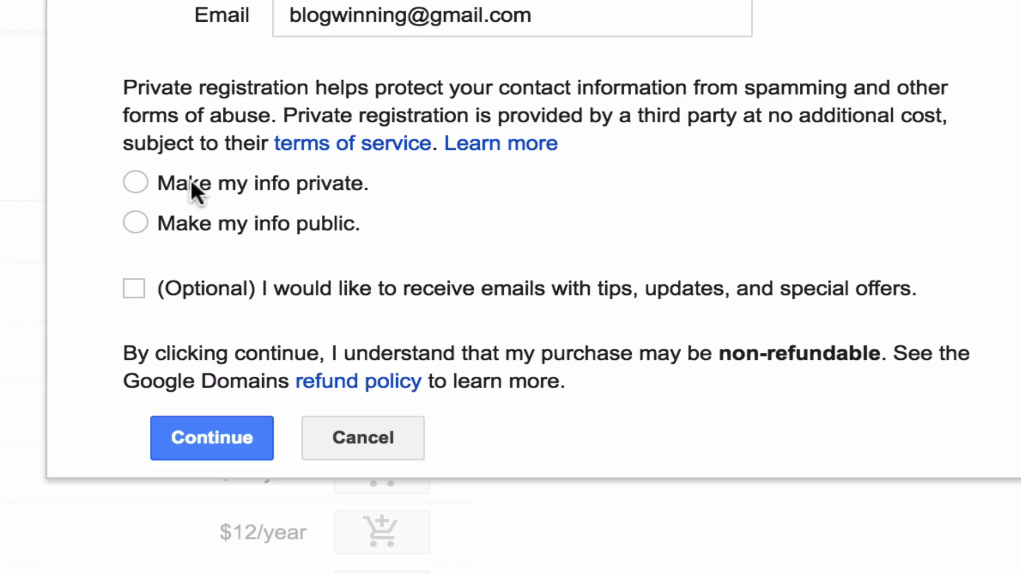
left_click(192, 181)
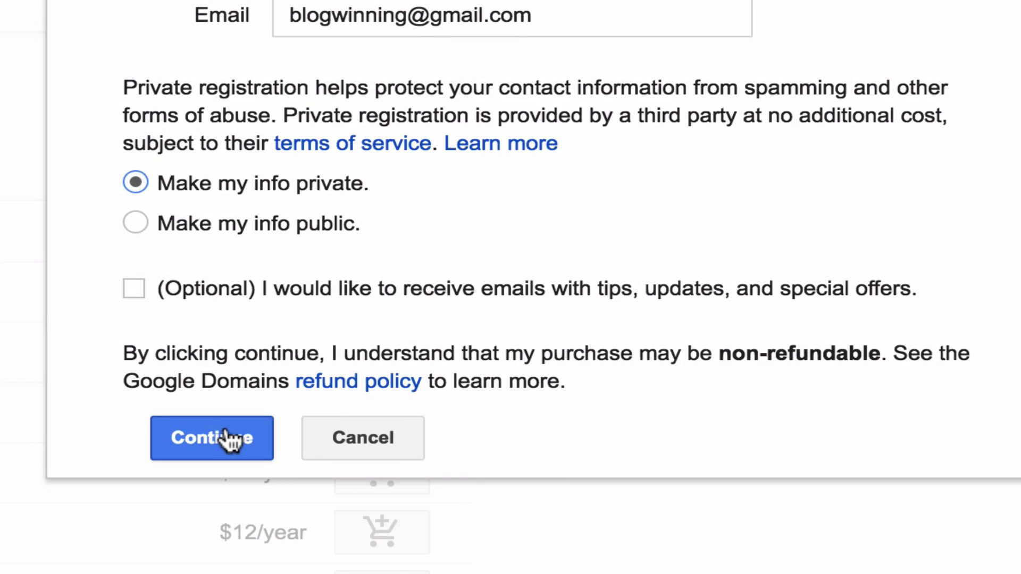
left_click(229, 439)
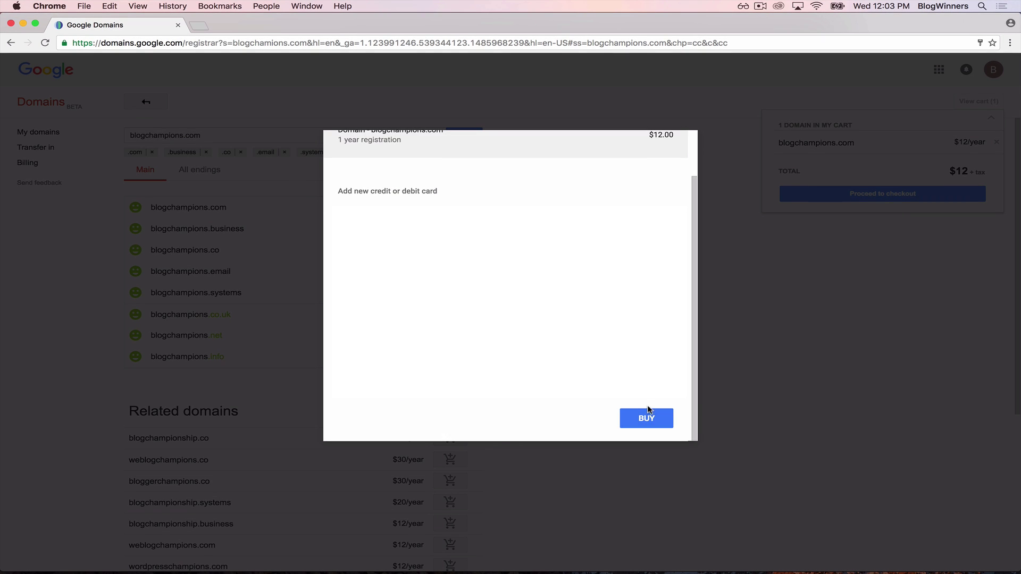
Step: Buy the blogchampions.com registration, close the completion message, and open a new tab
left_click(647, 418)
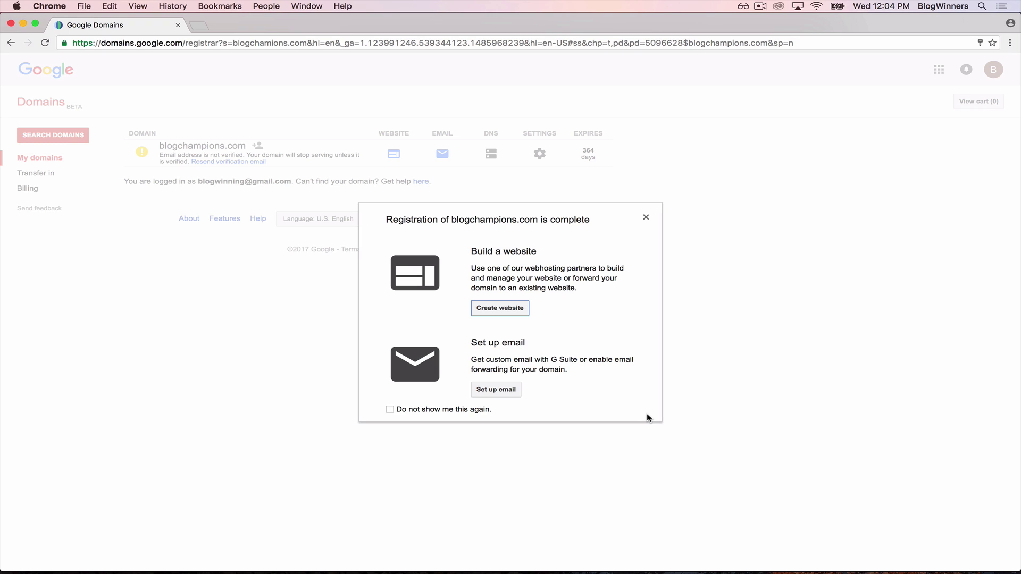
left_click(646, 218)
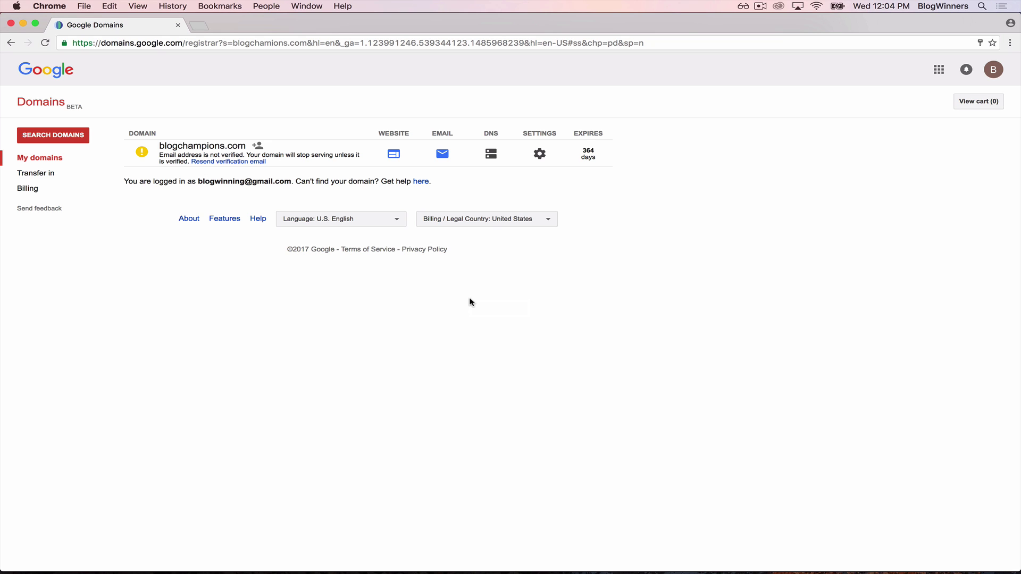
key("super+t")
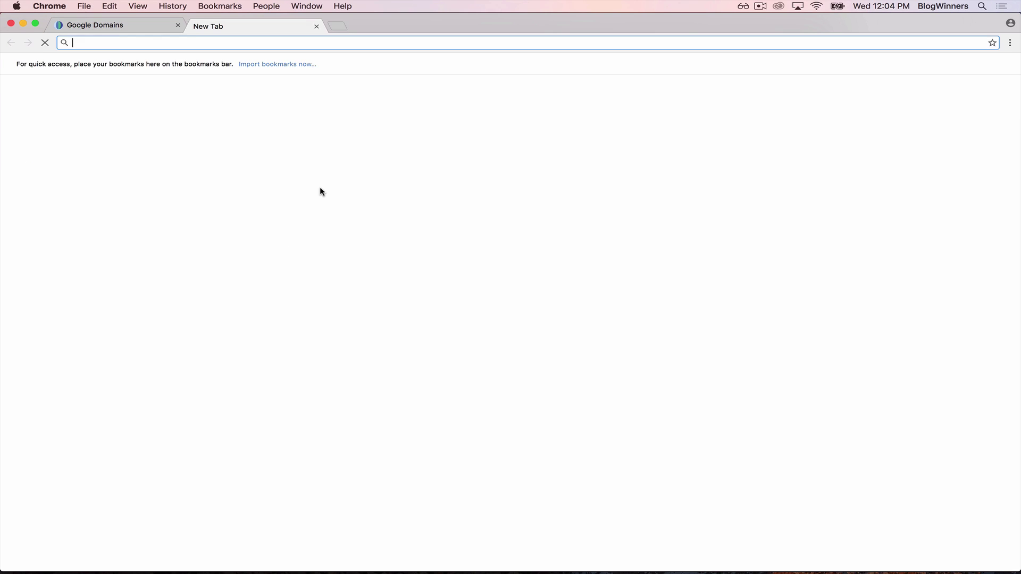
Step: Load gmail.com, open the 'Required: Please verify your email address' message, and follow its link
type("gmail.com")
key("Return")
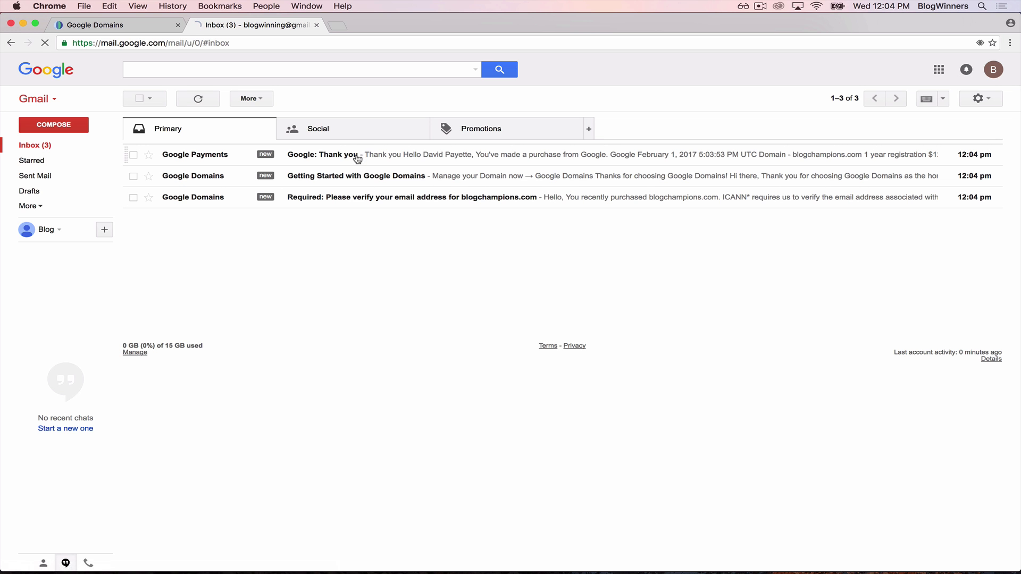
left_click(354, 199)
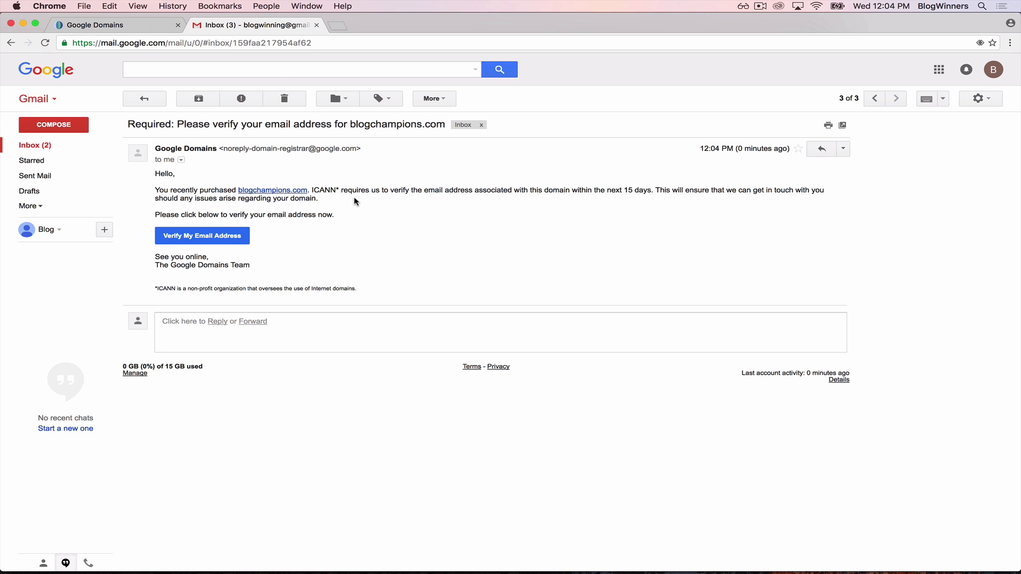
left_click(217, 244)
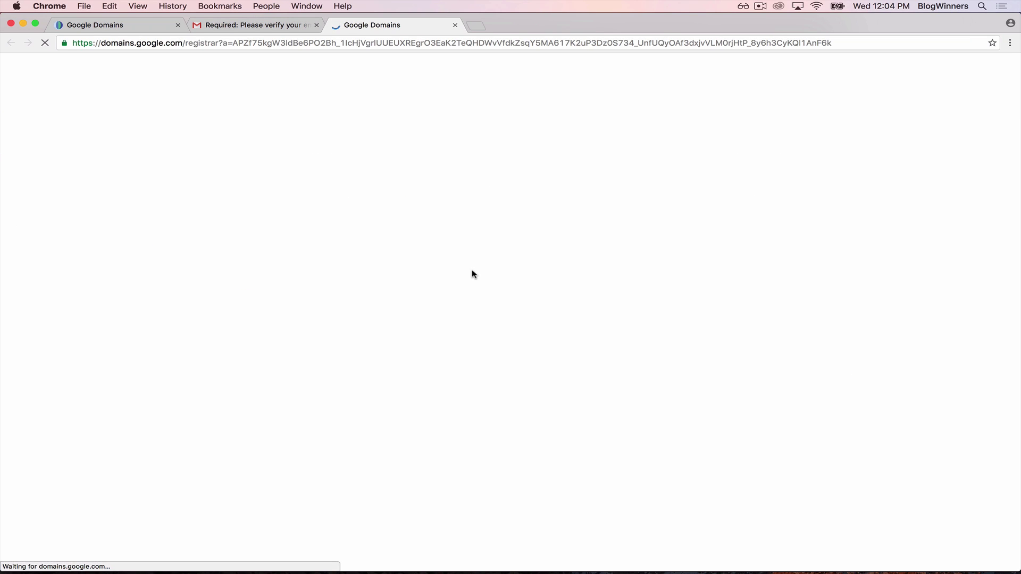